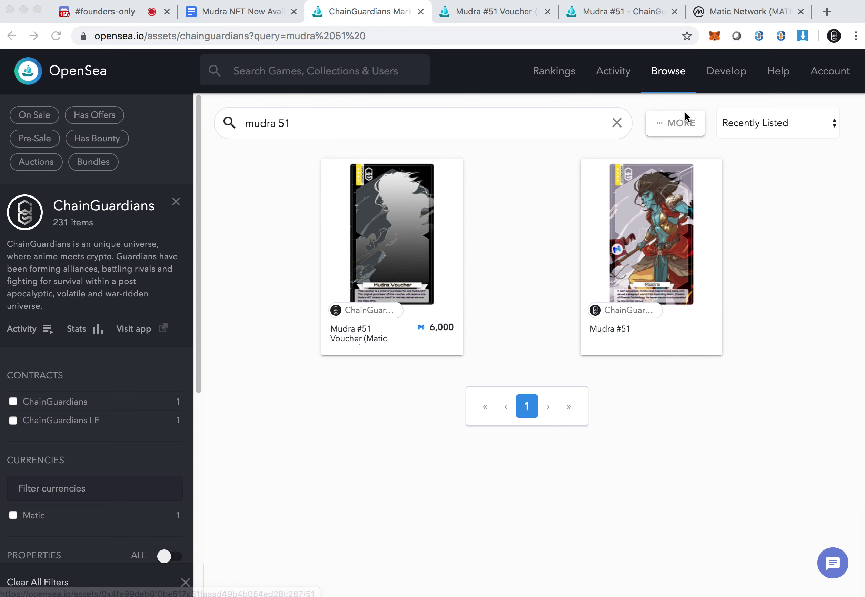
click(713, 37)
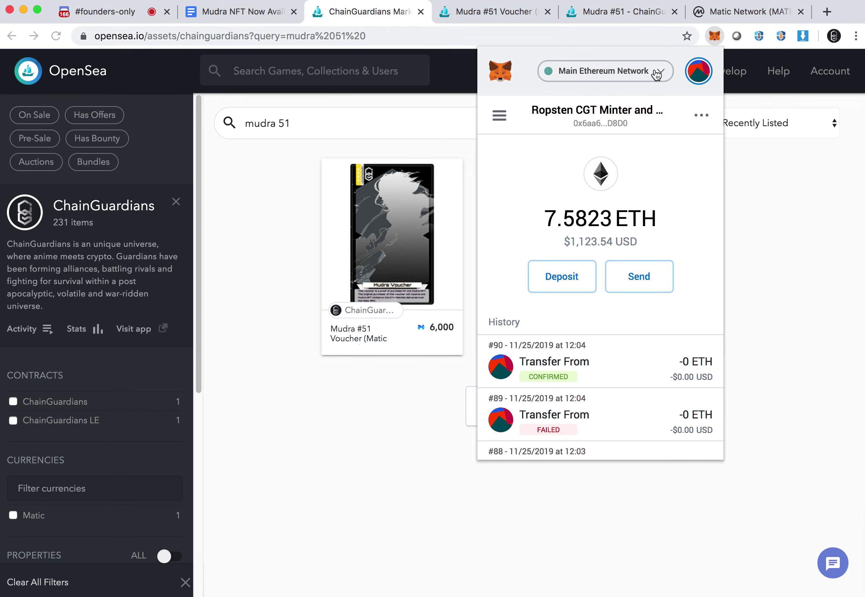
click(657, 72)
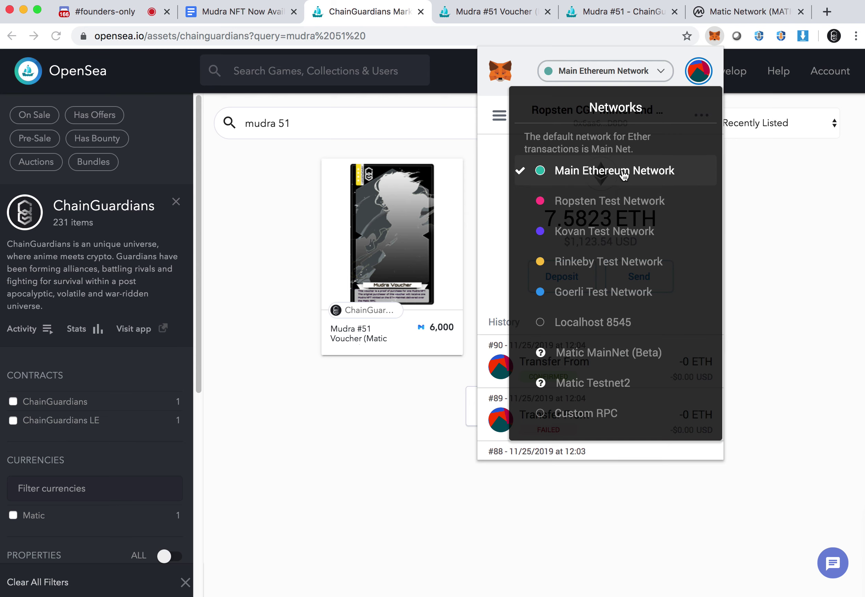
click(774, 224)
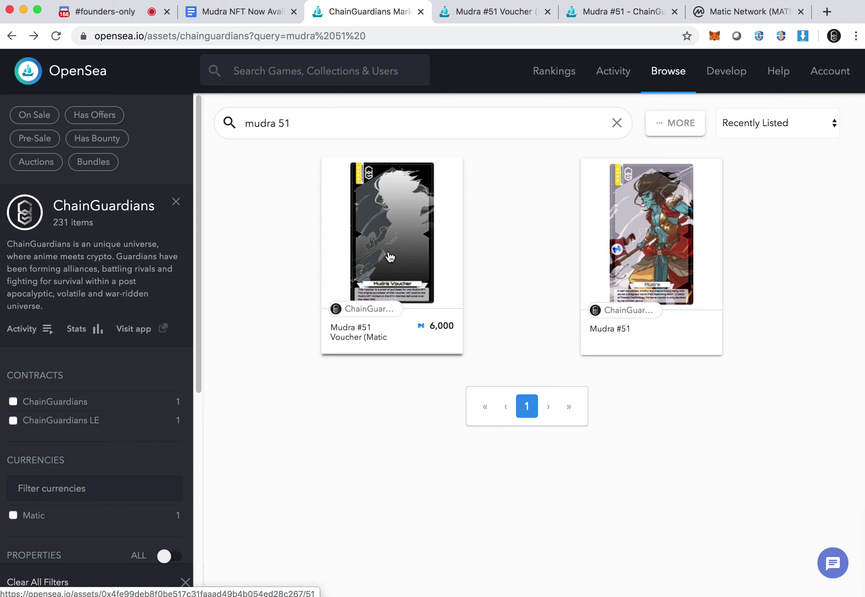
Go to the Mudra #51 Voucher tab and highlight 'Matic Network' and 'Mudra #51' in its title.
click(478, 19)
click(533, 157)
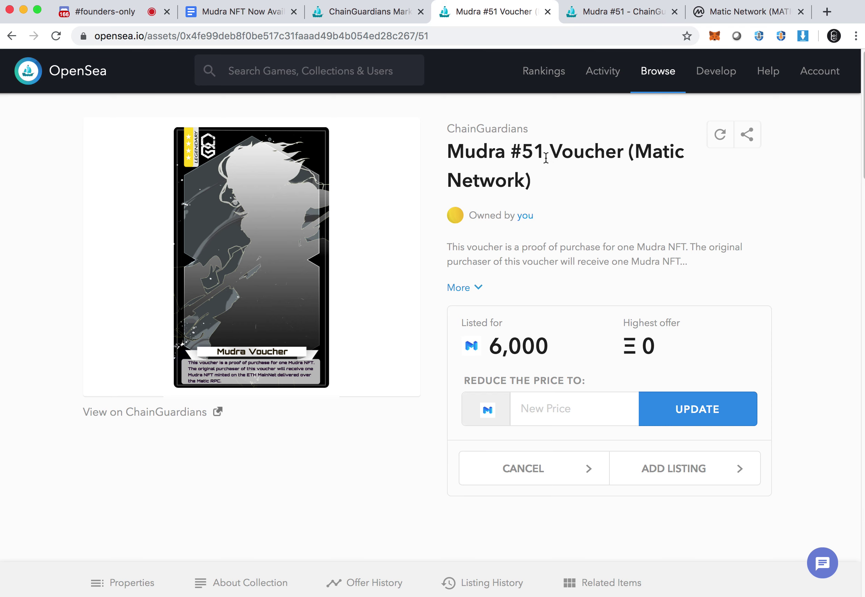
drag(475, 152, 642, 184)
double_click(587, 152)
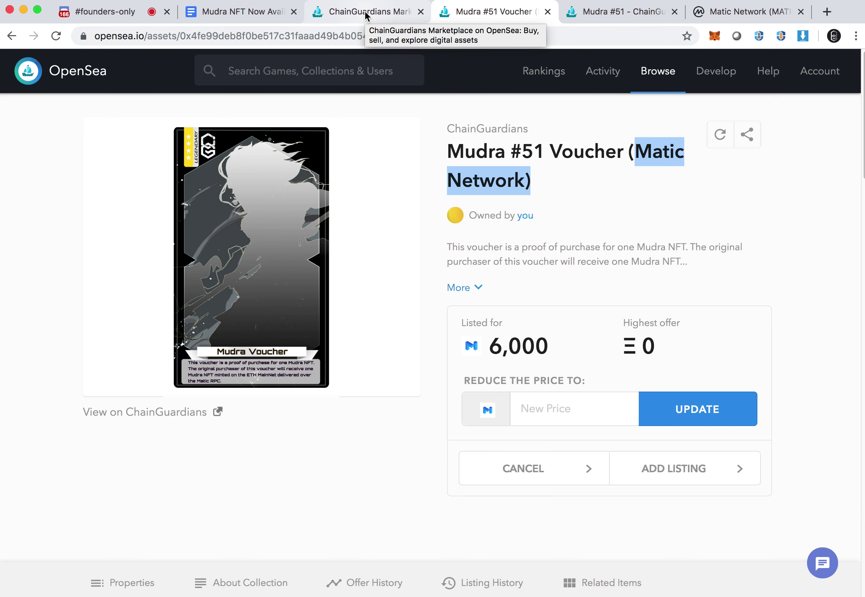
drag(545, 152, 445, 155)
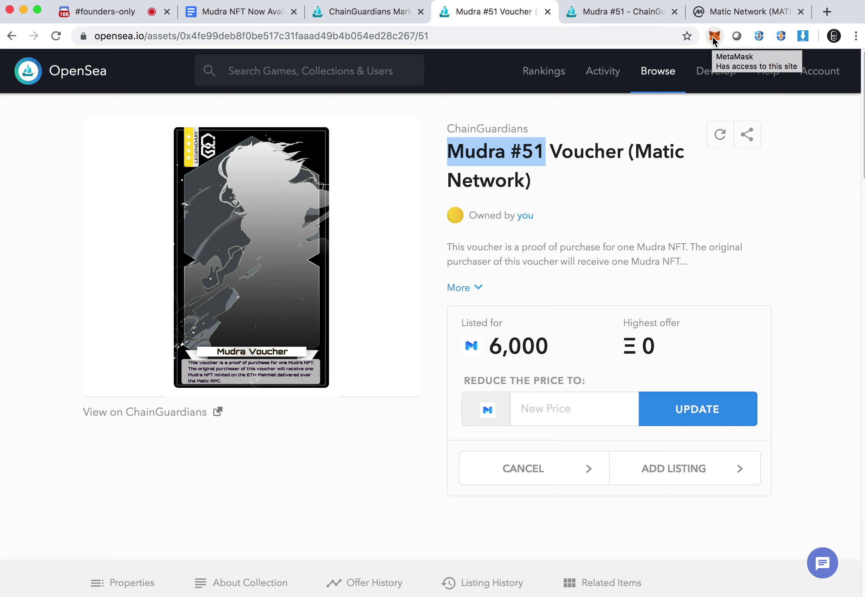
Open MetaMask, look over the token list, and switch the network to Matic MainNet (Beta).
click(713, 40)
click(665, 74)
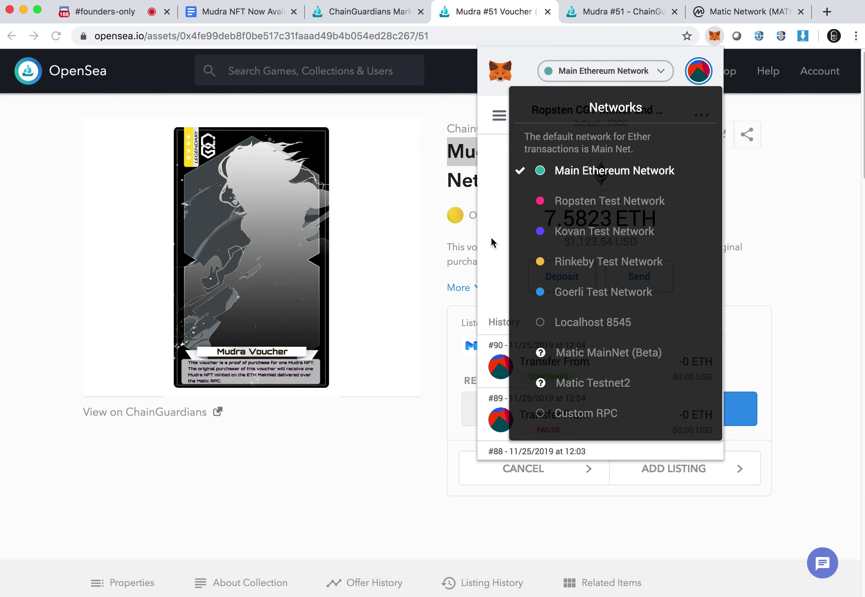
click(496, 113)
scroll(552, 312, down, 5)
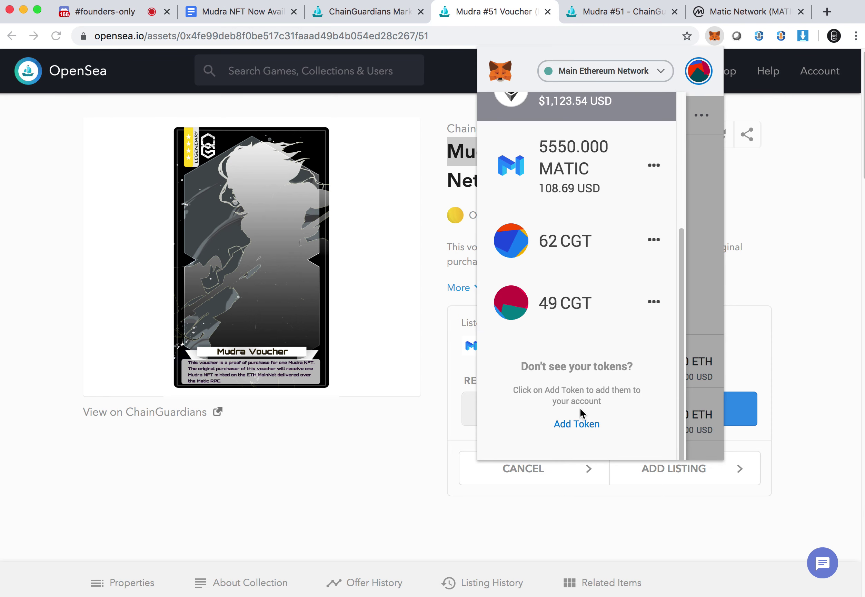
scroll(574, 316, up, 3)
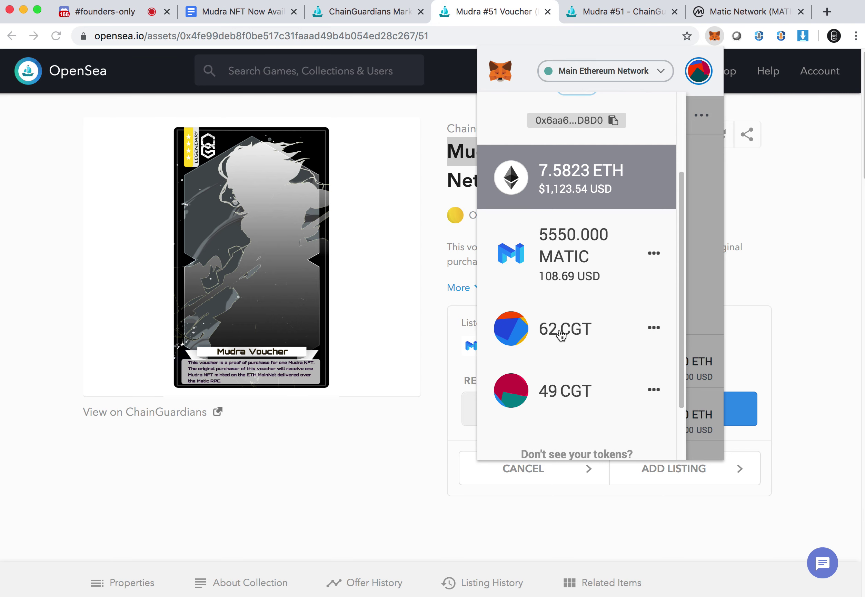
click(653, 78)
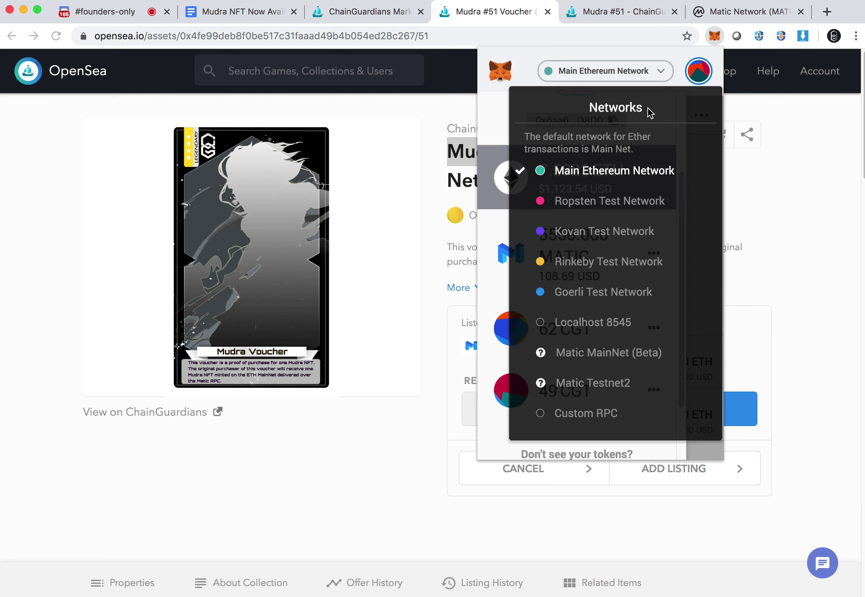
click(609, 354)
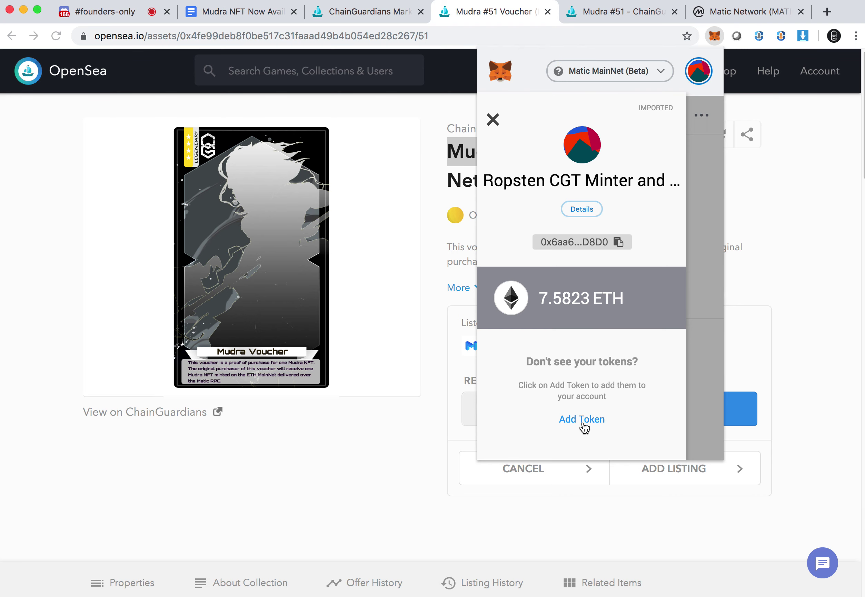
Start adding a token and copy the CGT (Matic) contract address from the TextEdit notes.
click(602, 420)
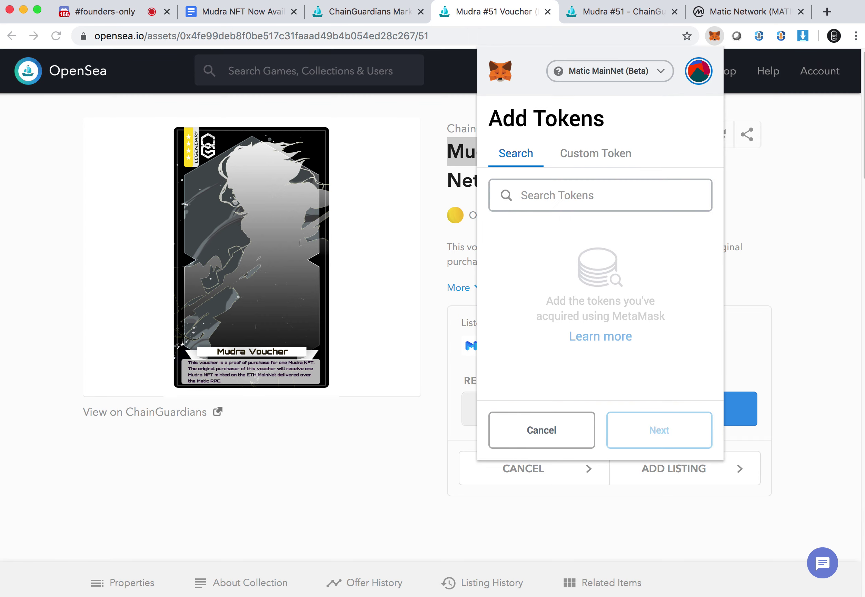
key(super+Tab)
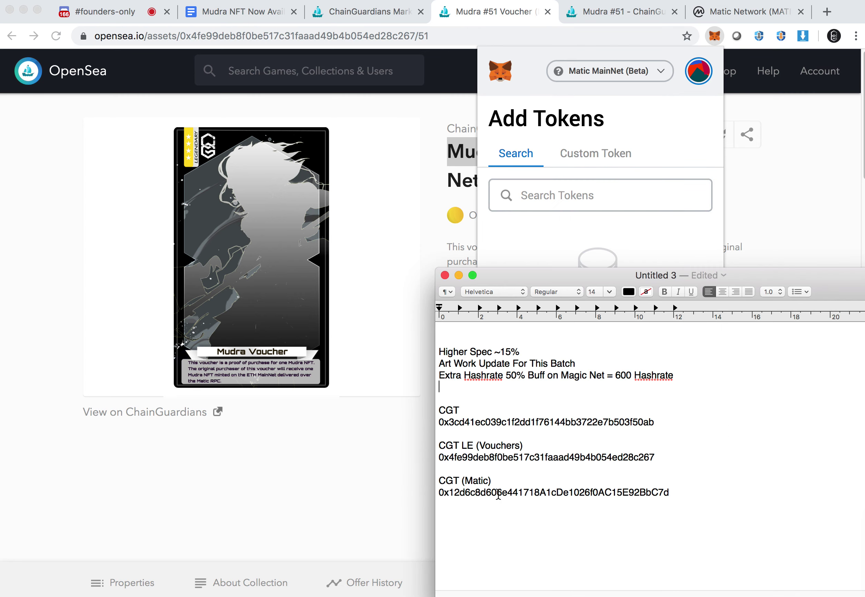
triple_click(497, 494)
key(super+c)
double_click(498, 493)
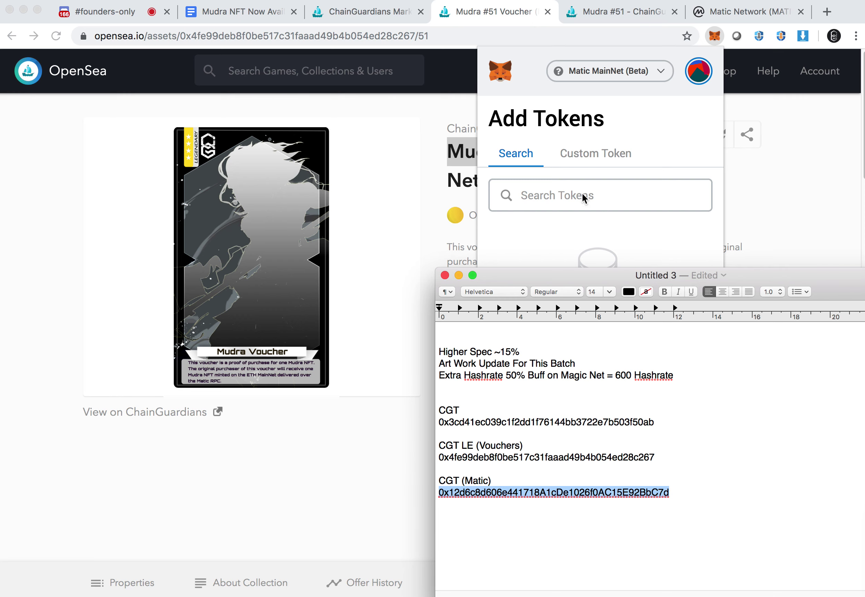
Paste the CGT (Matic) address into the Custom Token address field and continue to confirmation.
click(592, 154)
right_click(598, 152)
key(Escape)
click(579, 154)
click(540, 214)
right_click(541, 214)
click(514, 218)
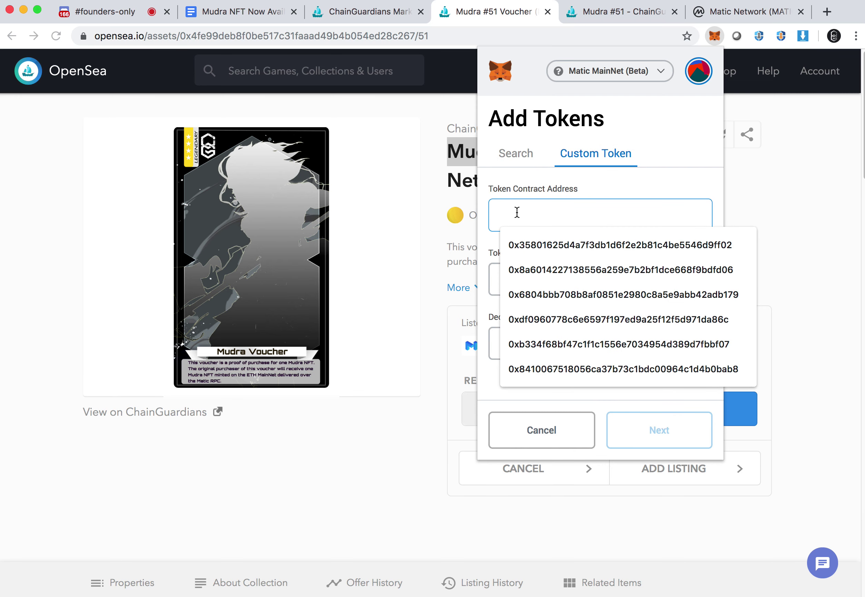
key(super+v)
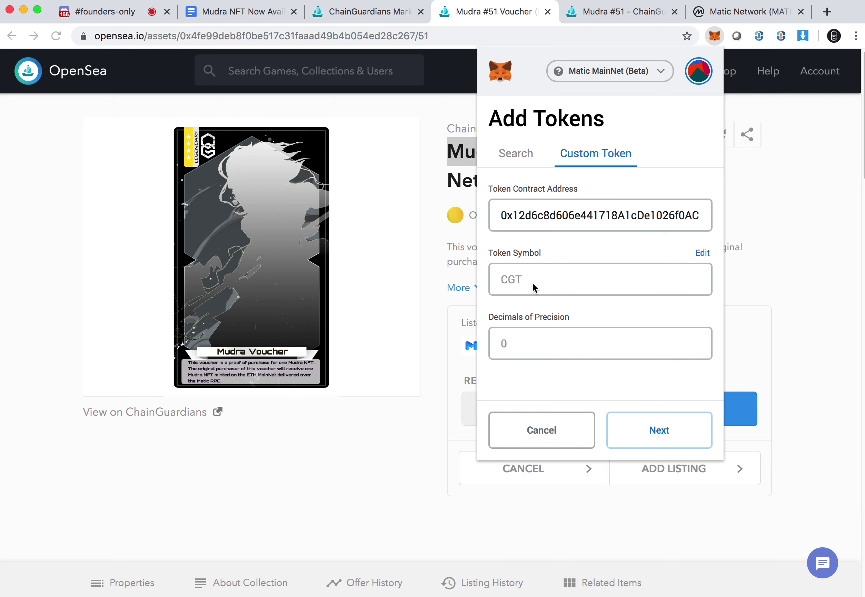
click(655, 418)
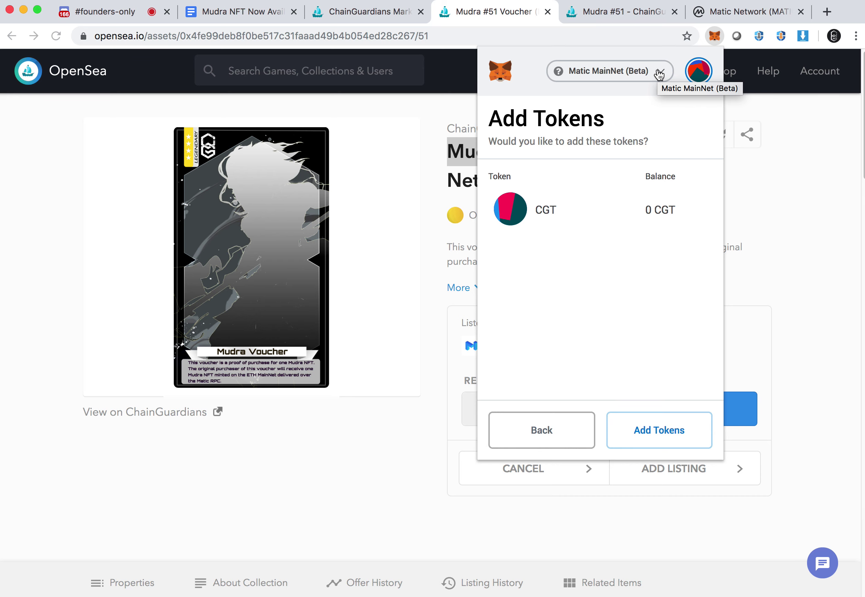
Switch MetaMask back to Main Ethereum Network and confirm adding the CGT token.
click(658, 74)
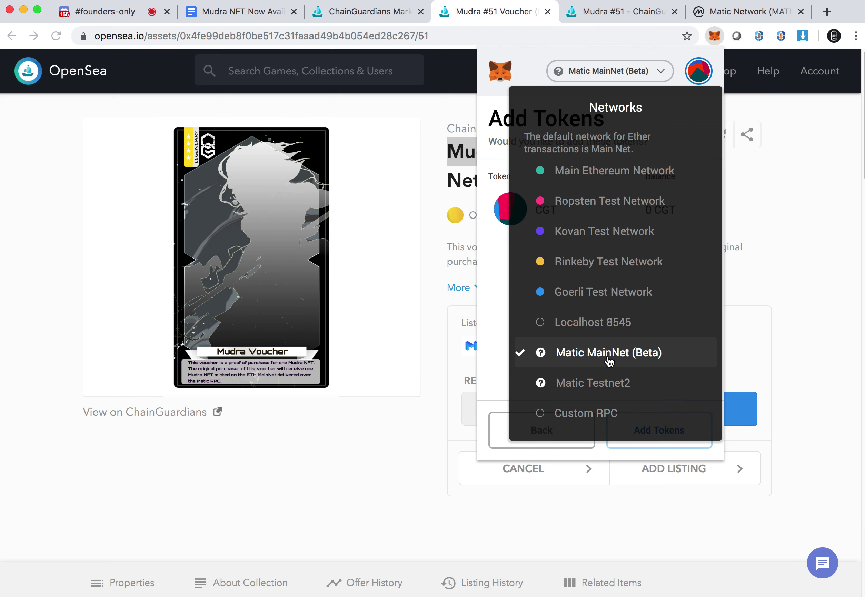
click(598, 172)
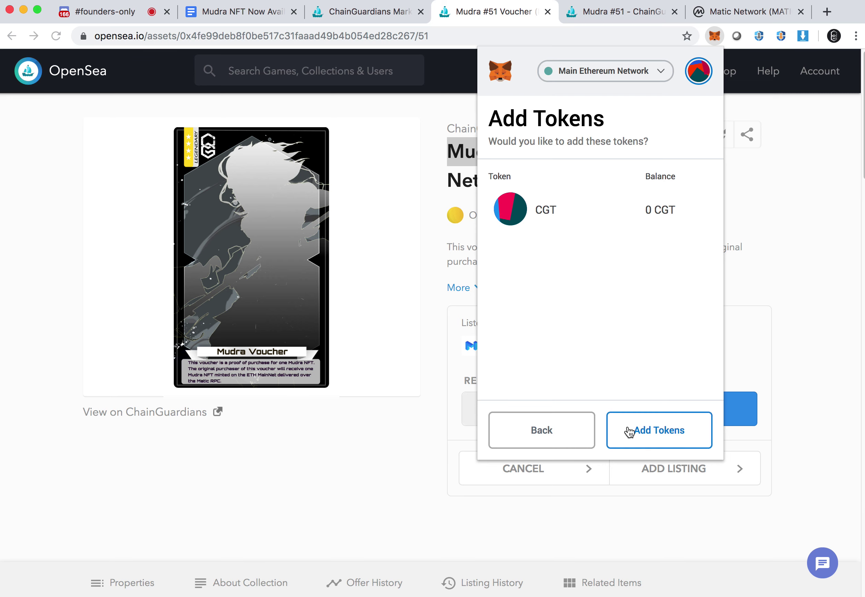
click(633, 437)
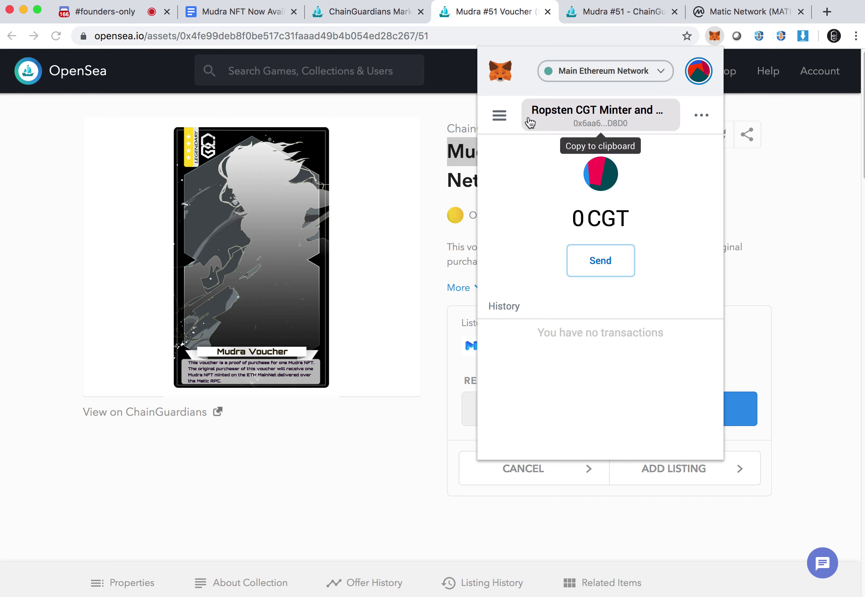
Check the account's token list and network list, keeping Main Ethereum, then close the panel.
click(499, 116)
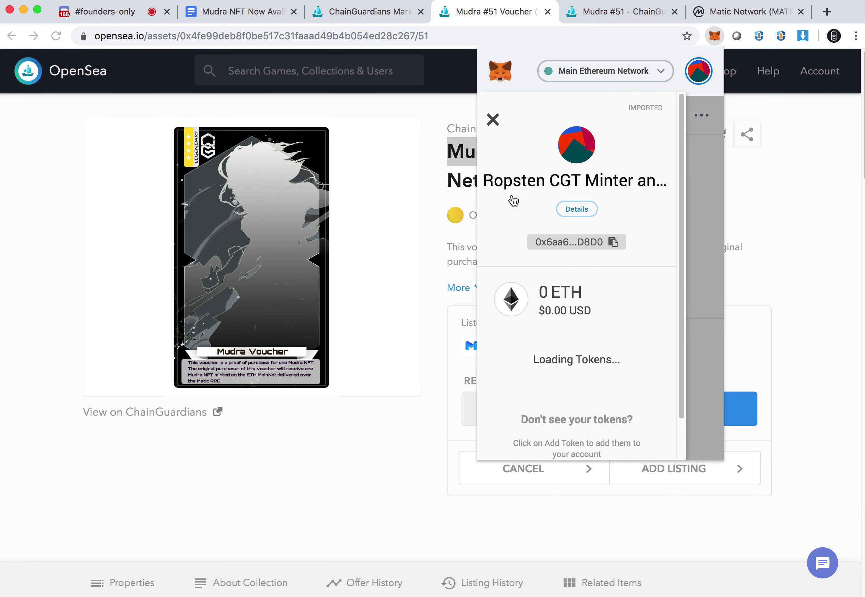
click(660, 72)
right_click(591, 173)
click(567, 174)
click(567, 174)
click(493, 120)
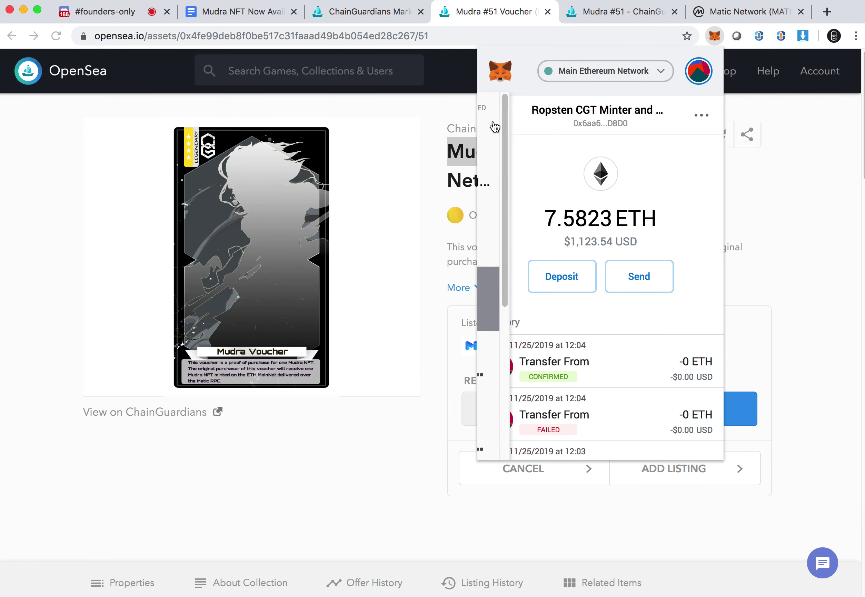
Glance at MetaMask's network list, close the wallet, and switch to the Mudra #51 ChainGuardians NFT tab.
click(369, 13)
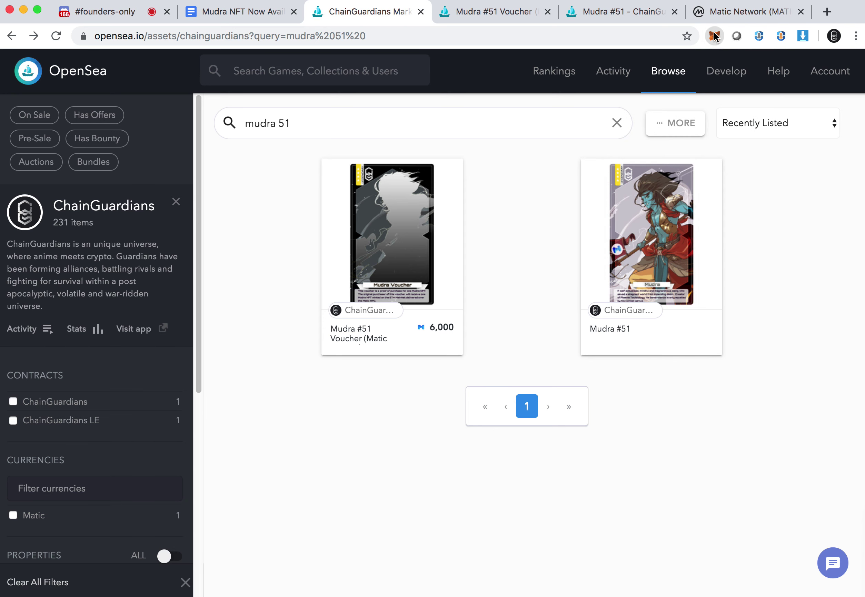
click(714, 38)
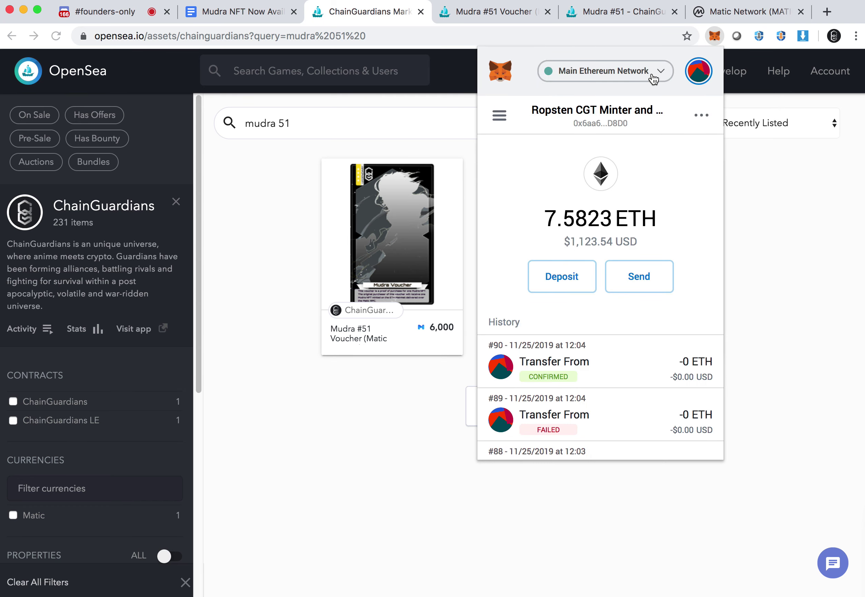
click(653, 79)
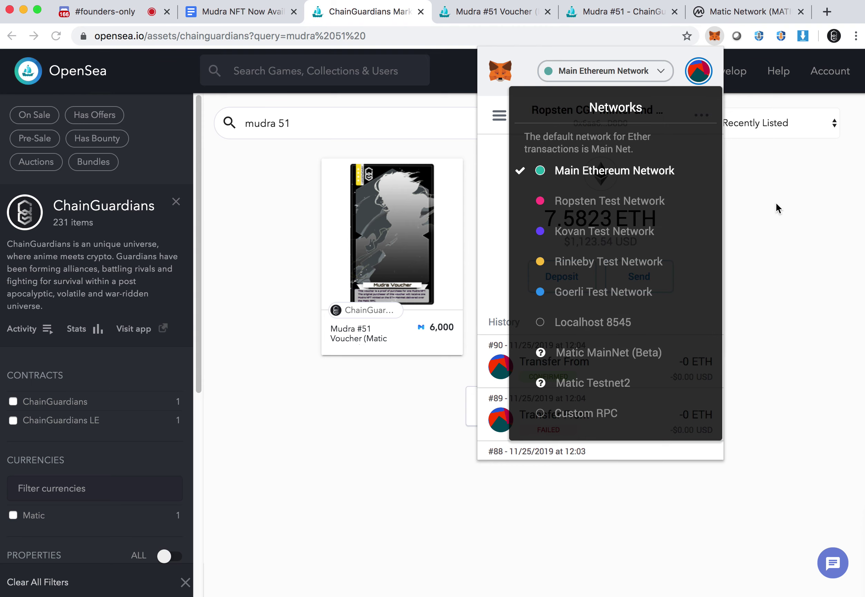
click(781, 212)
click(624, 17)
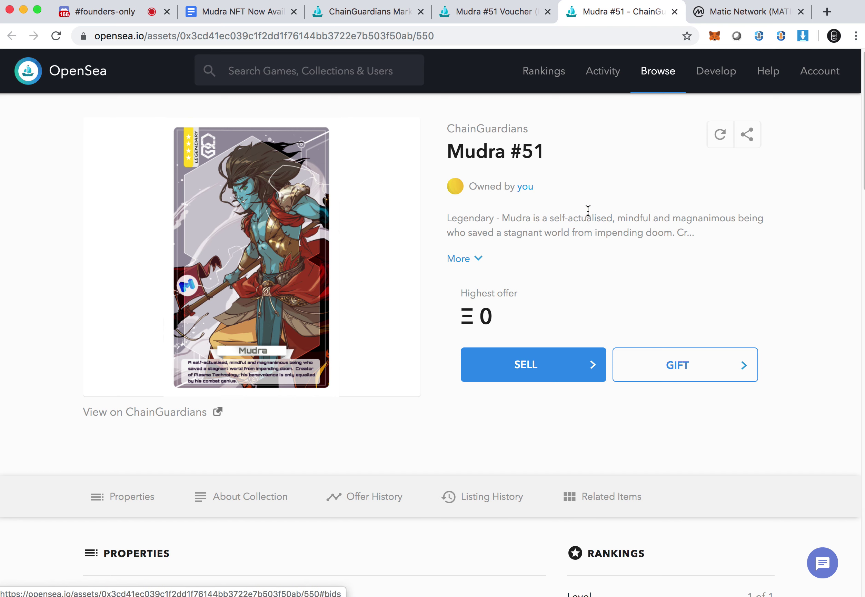
scroll(590, 270, down, 5)
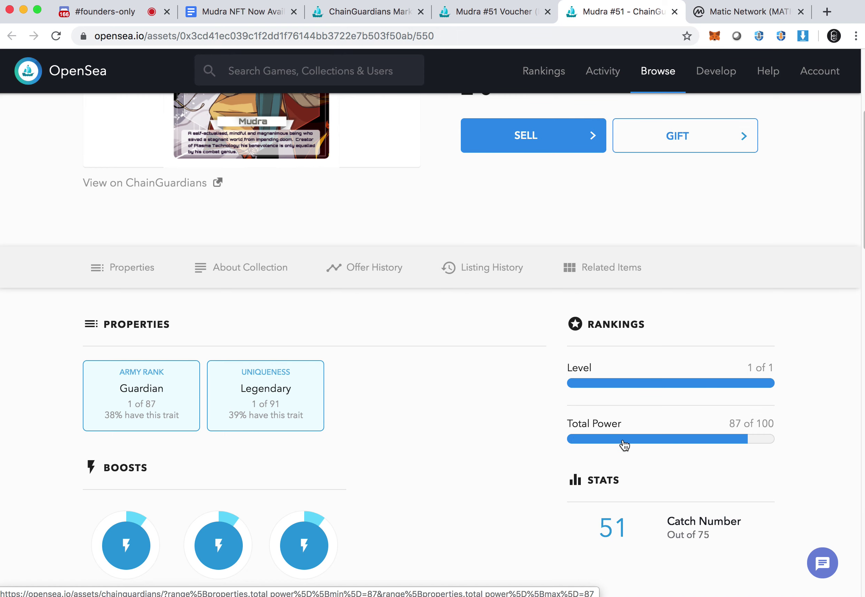
Check the CGT contract addresses in TextEdit, then return to the 'mudra 51' search results tab.
scroll(418, 215, up, 6)
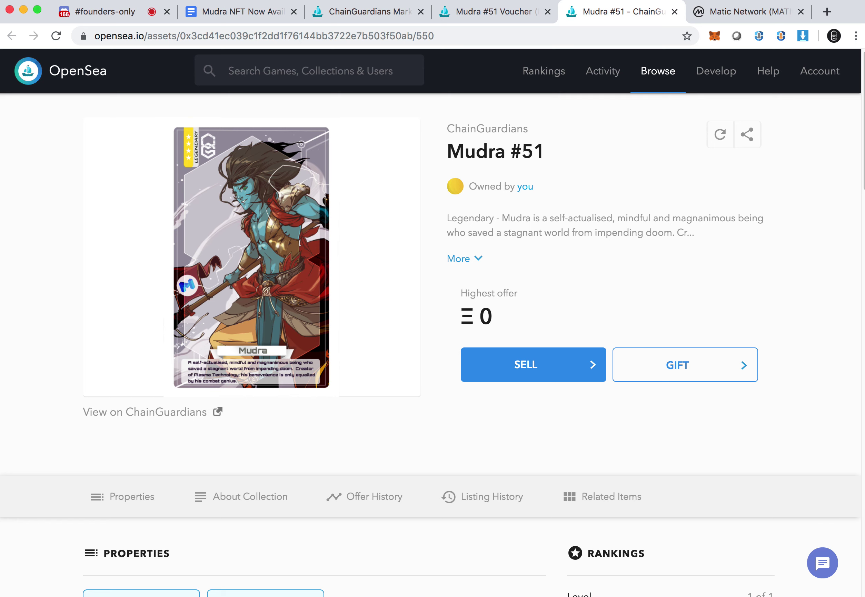
key(super+Tab)
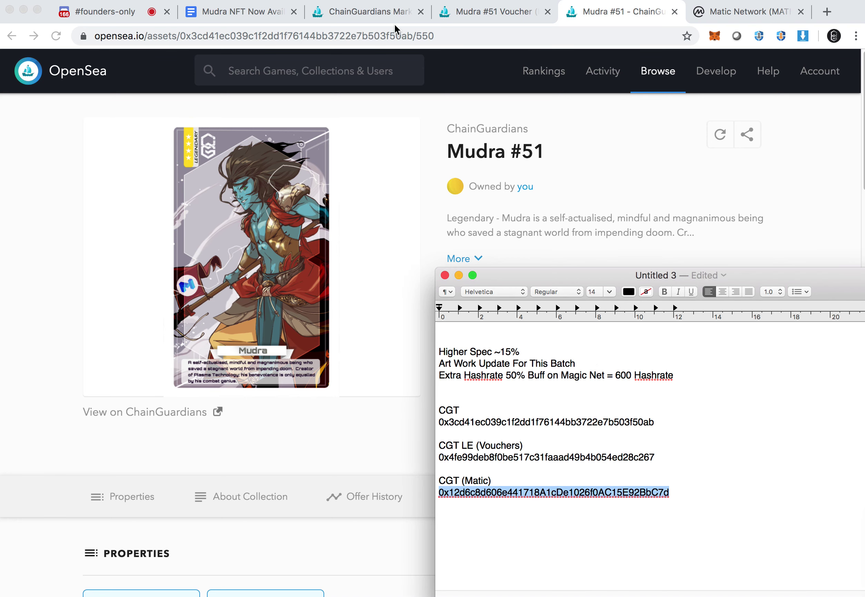
click(362, 13)
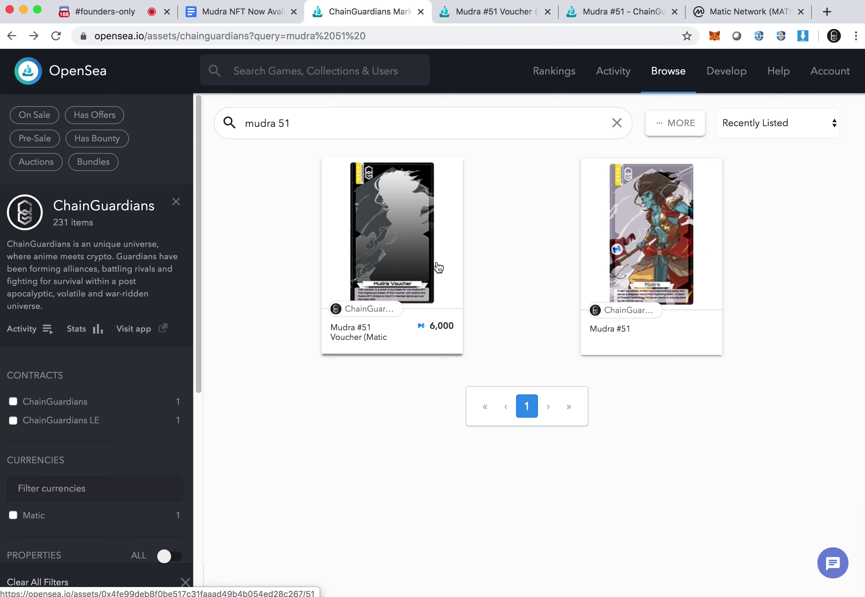
Highlight the 'Higher Spec ~15%' line in the TextEdit notes and move the notes window lower.
key(super+Tab)
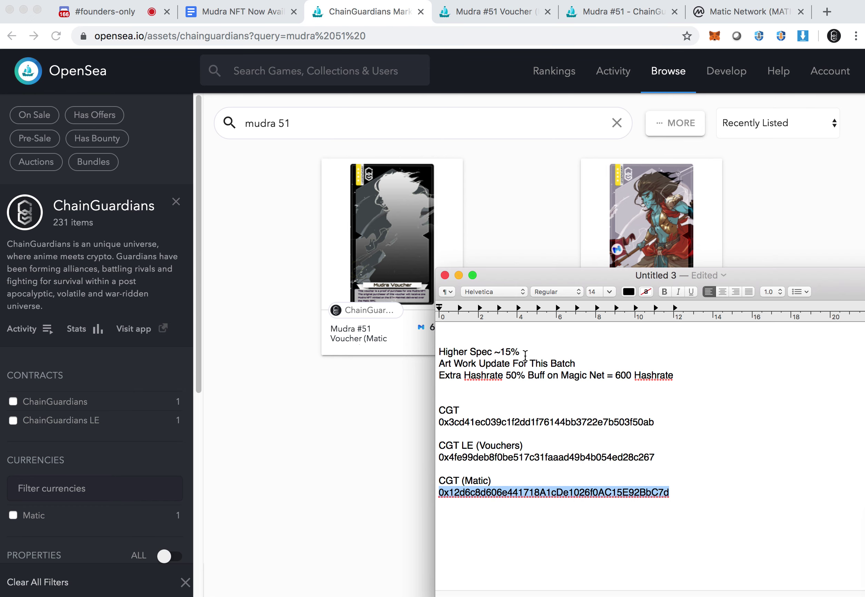
click(530, 351)
drag(530, 350, 448, 352)
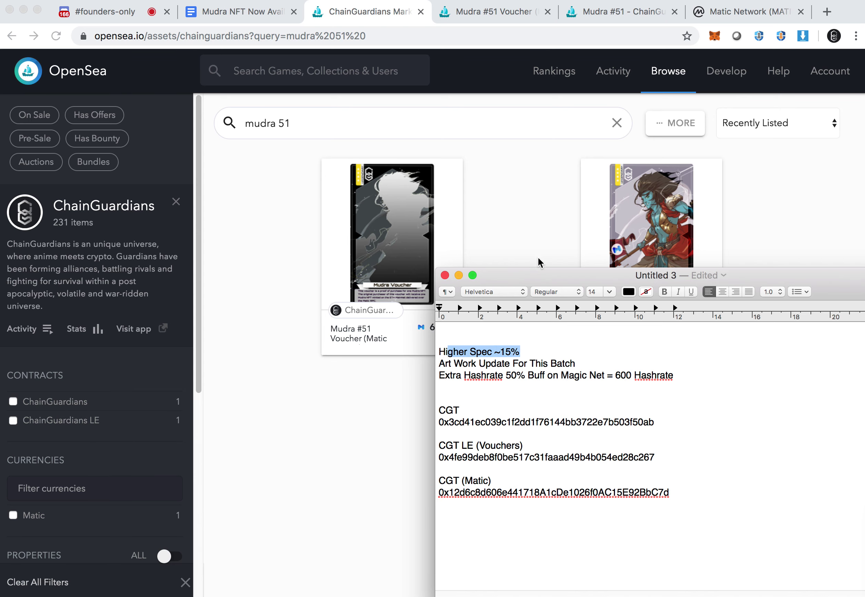
drag(541, 277, 543, 329)
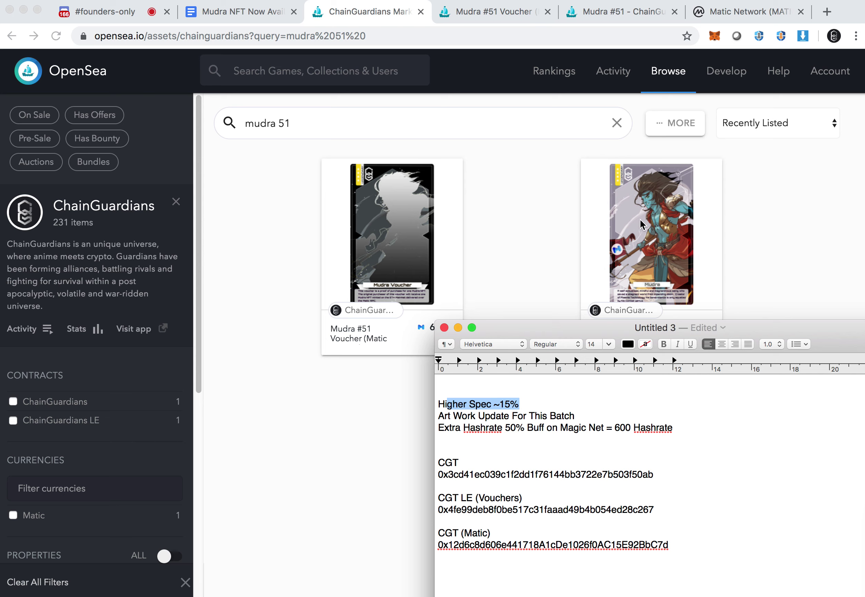
click(578, 414)
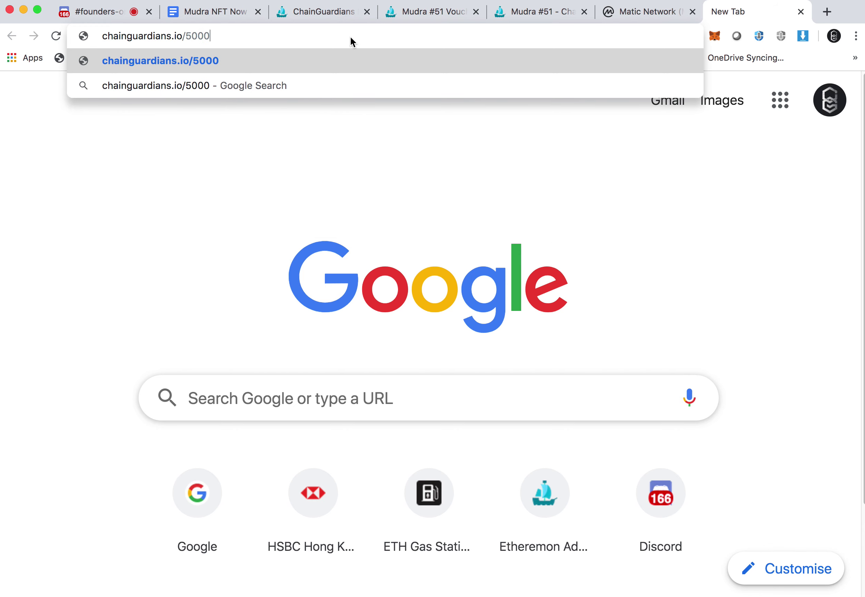
Correct the address to chainguardians.io/500 and load the Mudra #1 Legendary Guardian page.
key(BackSpace)
key(Return)
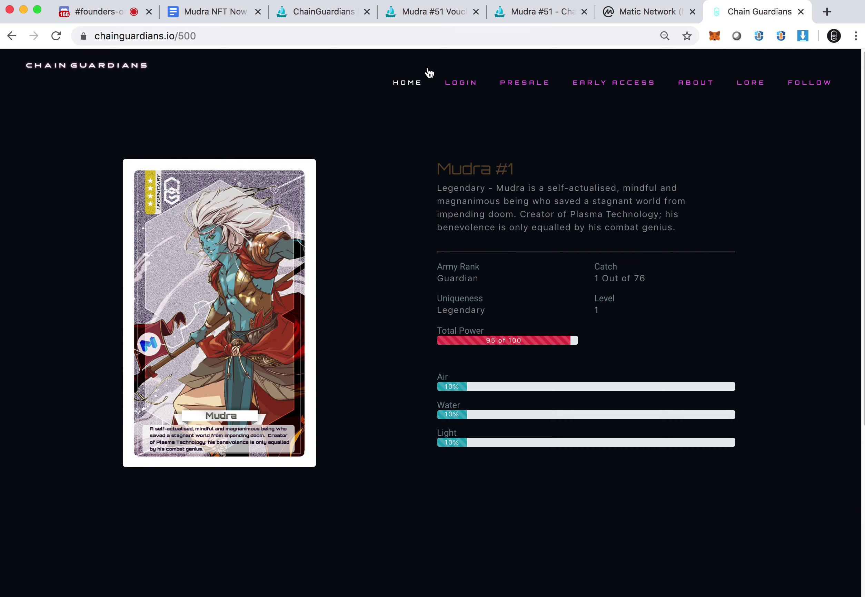
Review the Excel CGT table: ETH Mainnet (C3), Matic Beta Net (H3), block C2:K8, contract in D5.
click(409, 14)
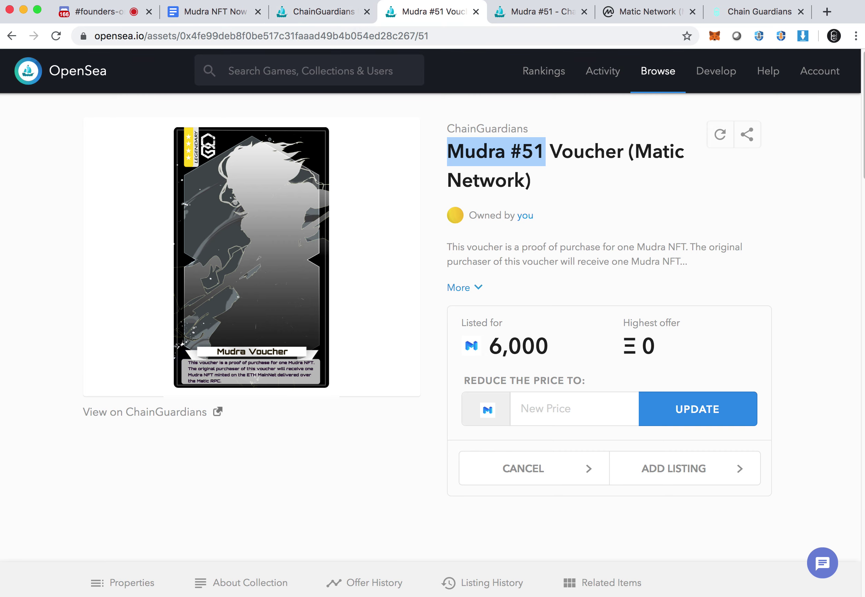
key(super+Tab)
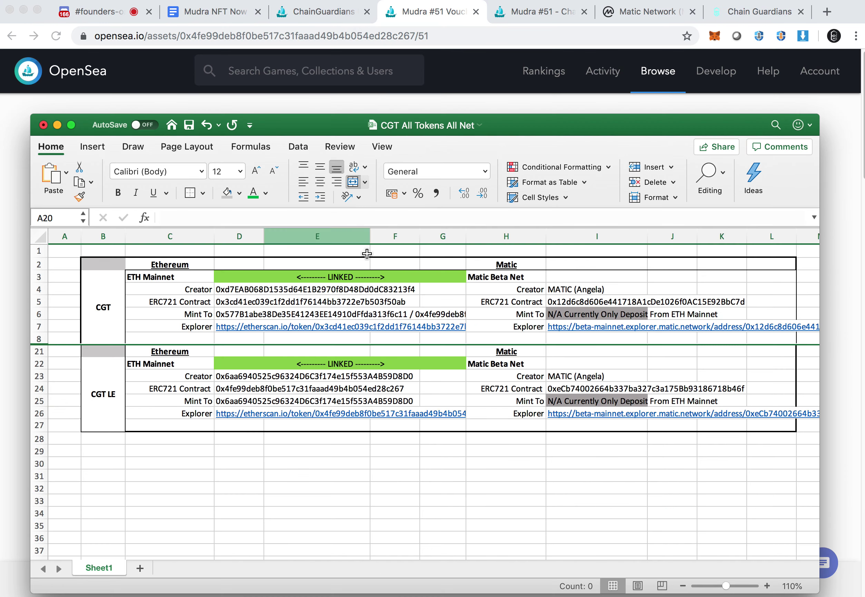
click(367, 463)
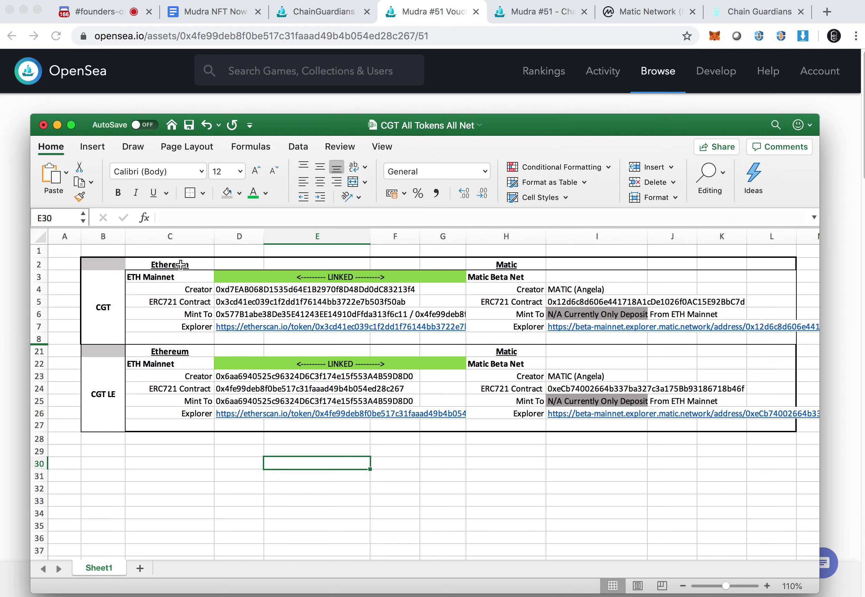
click(165, 278)
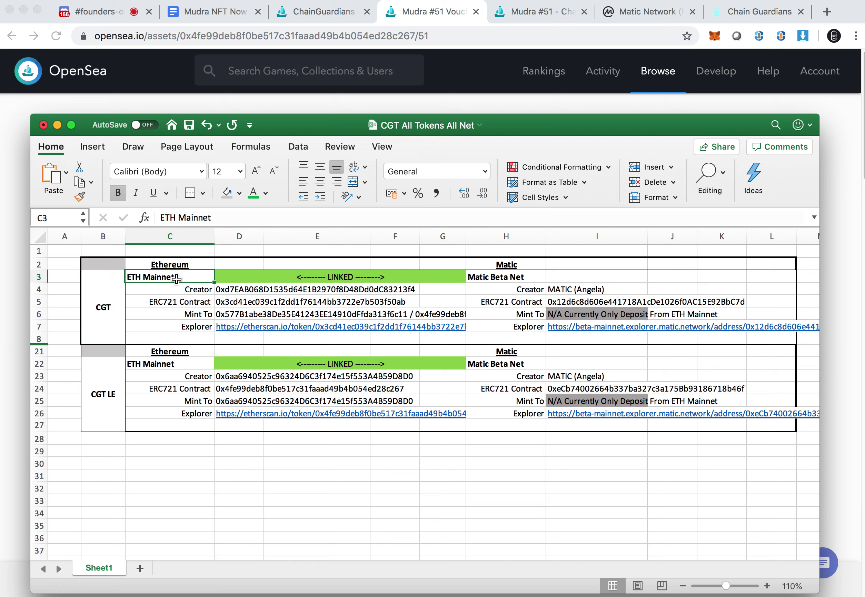
click(509, 277)
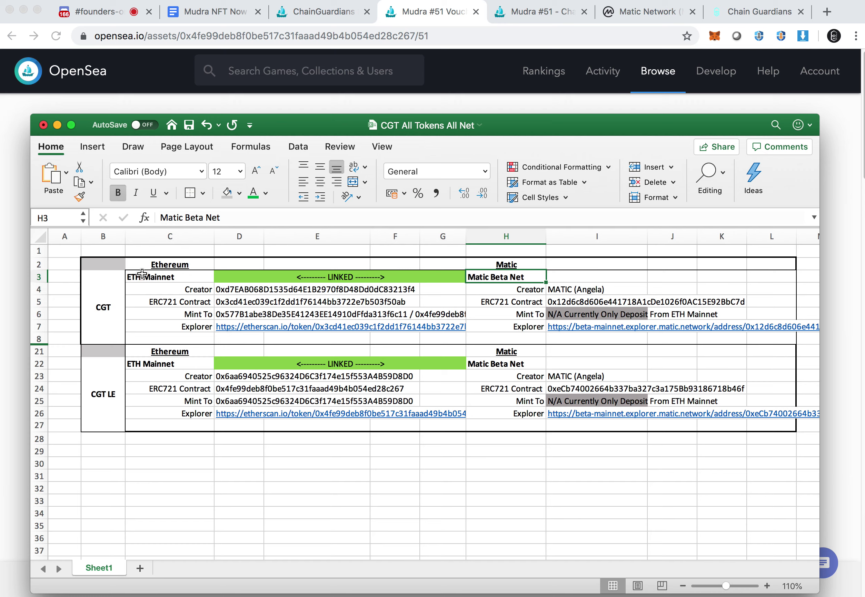
drag(136, 265, 768, 339)
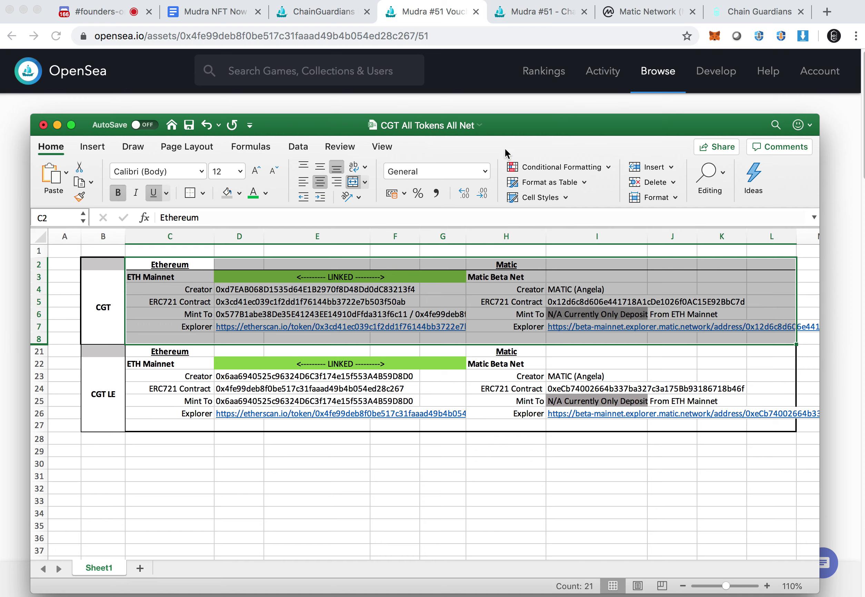
click(271, 313)
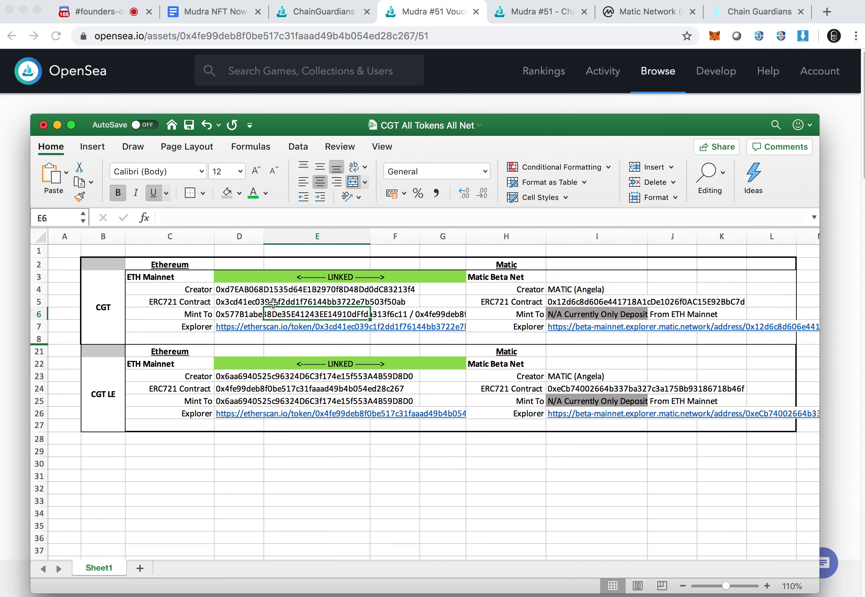
click(234, 301)
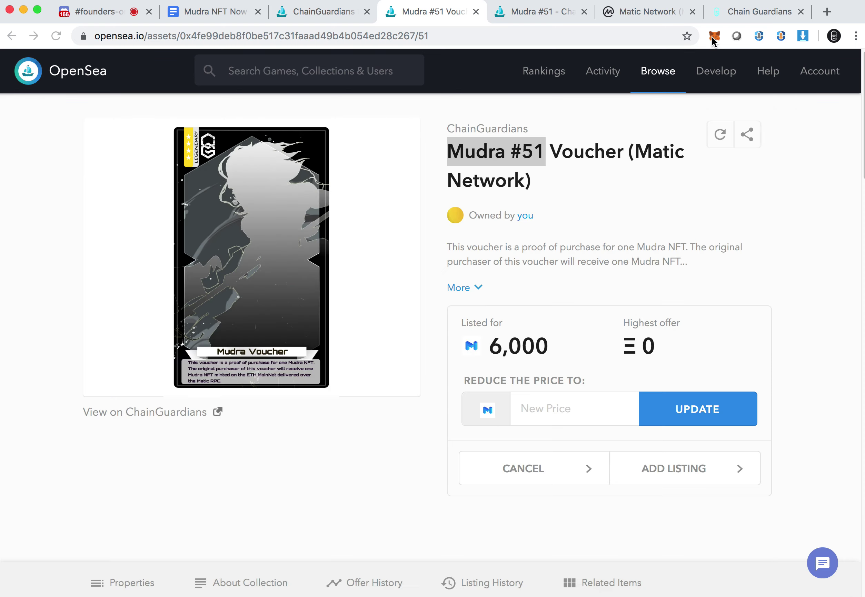
Open MetaMask over the voucher page to show 5550.000 MATIC and the CGT balances.
click(711, 37)
click(710, 38)
click(499, 118)
Scroll MetaMask's token list to the 62, 49 and 0 CGT entries, then dismiss the wallet.
scroll(558, 322, down, 5)
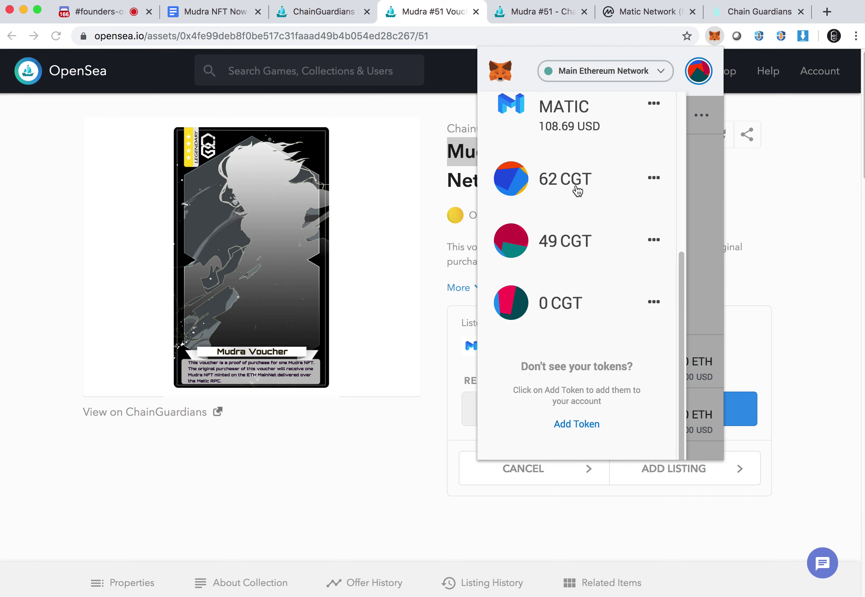
click(396, 188)
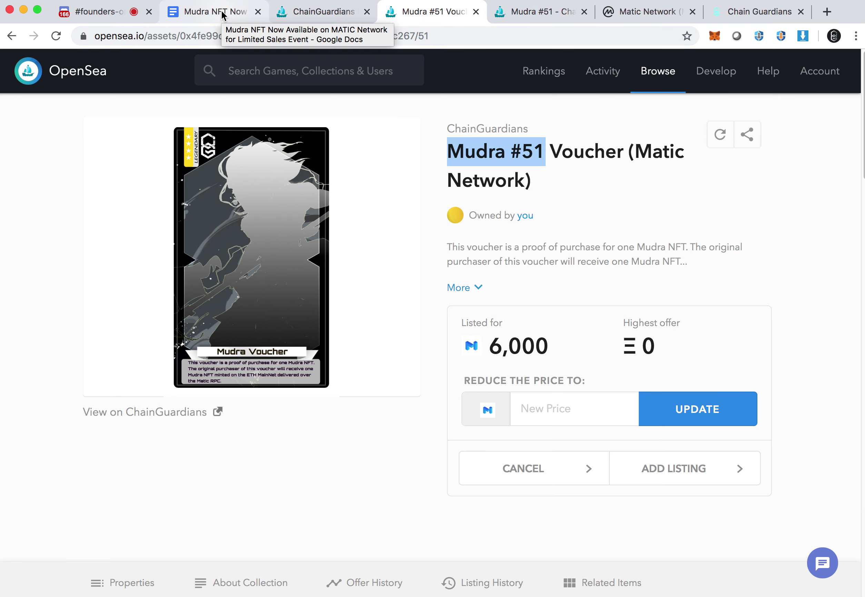
Over the 'mudra 51' results, review MetaMask balances: 7.5823 ETH, 5550 MATIC, and 62, 49, 0 CGT.
click(320, 17)
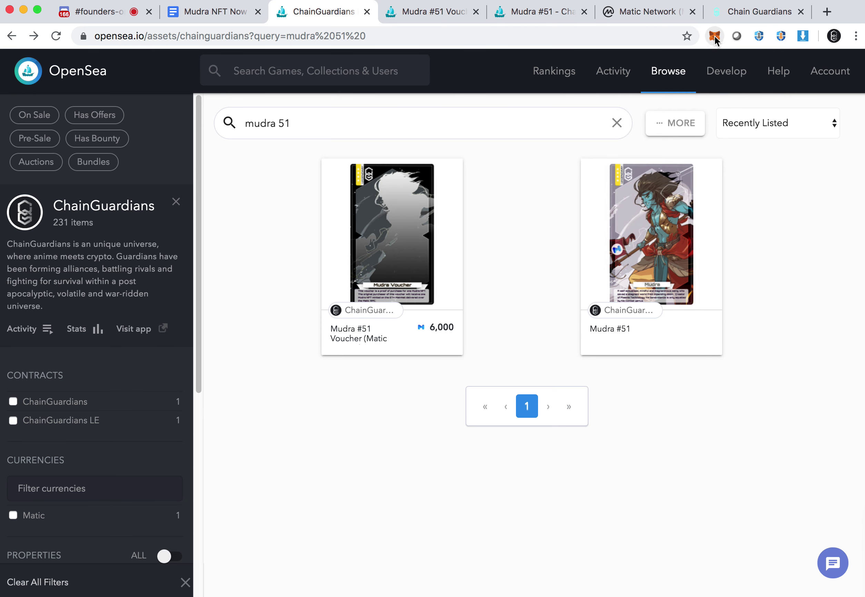
click(715, 37)
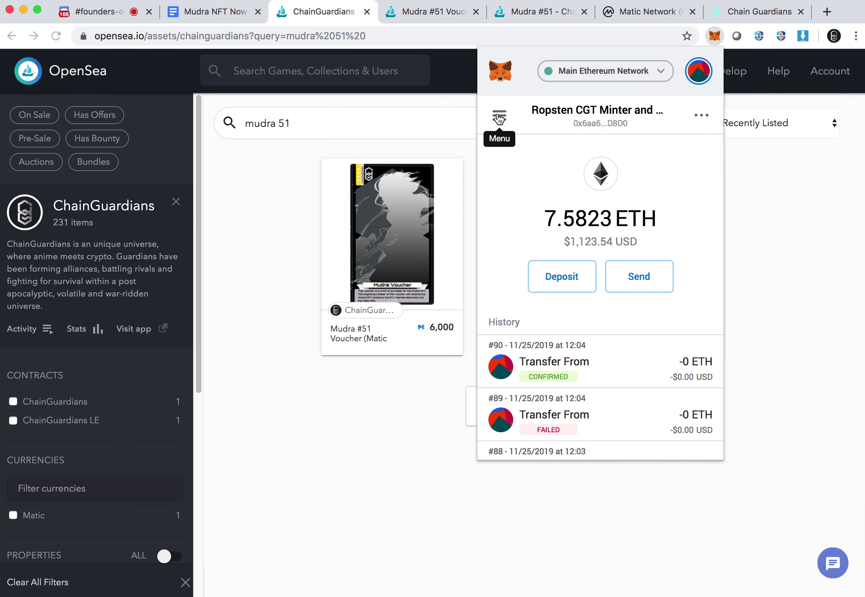
click(499, 119)
scroll(595, 349, down, 3)
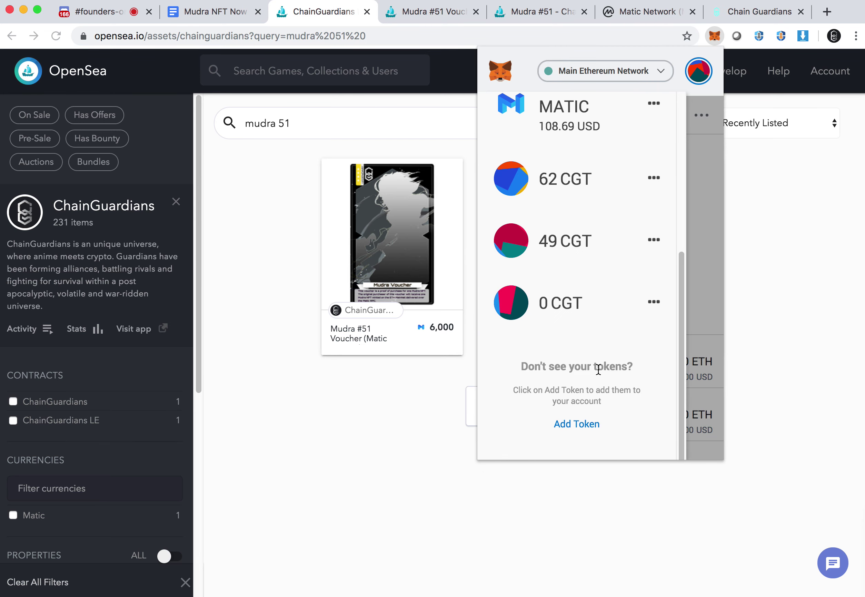
scroll(603, 360, up, 3)
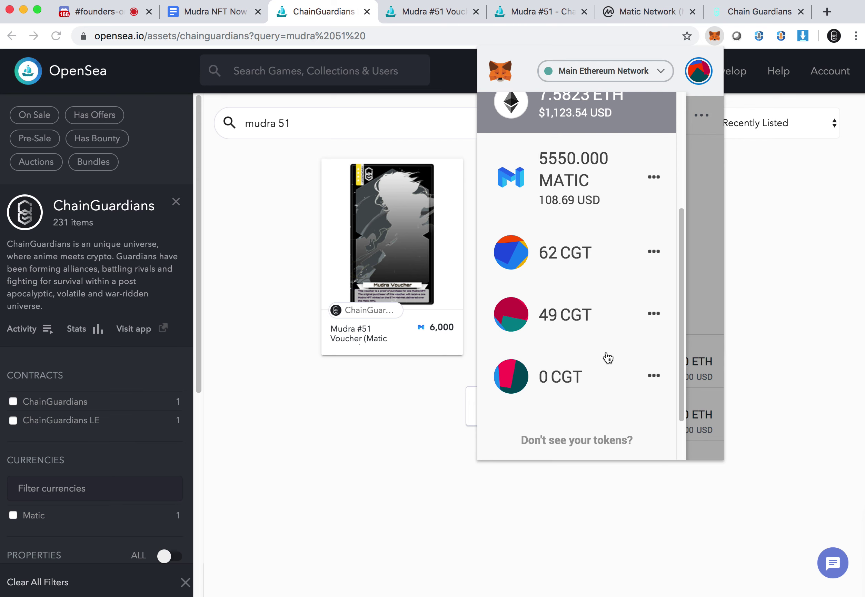
scroll(608, 358, up, 1)
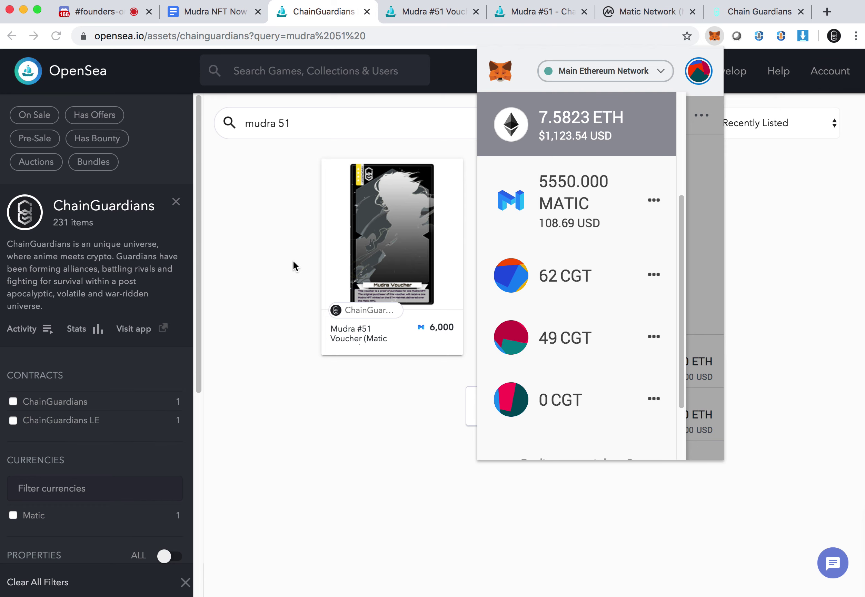
Review MetaMask's network list, including Matic MainNet (Beta), then dismiss it on Main Ethereum Network.
click(785, 188)
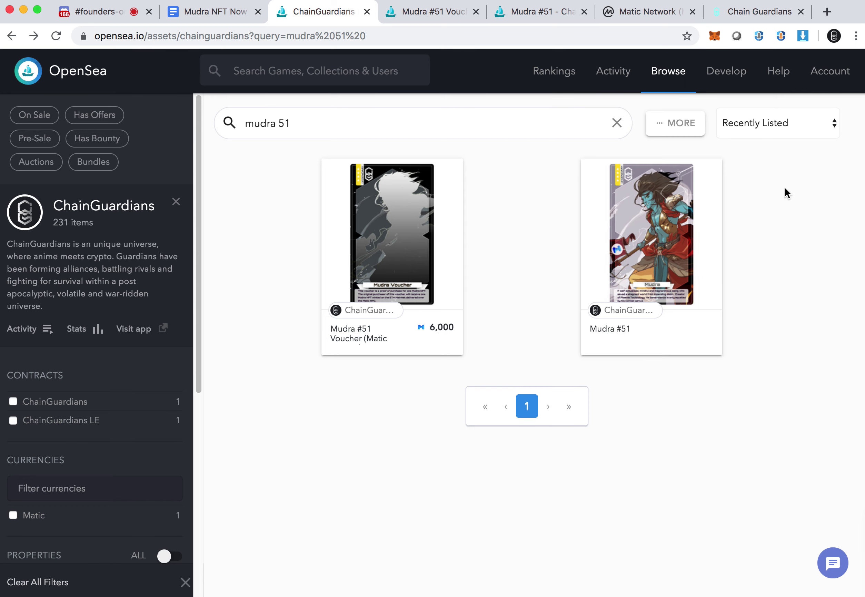
click(713, 36)
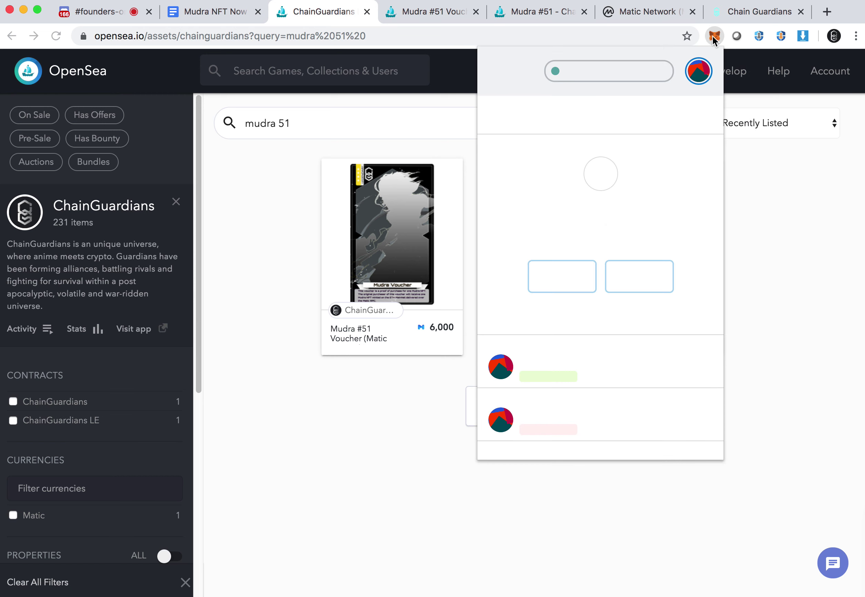
click(655, 77)
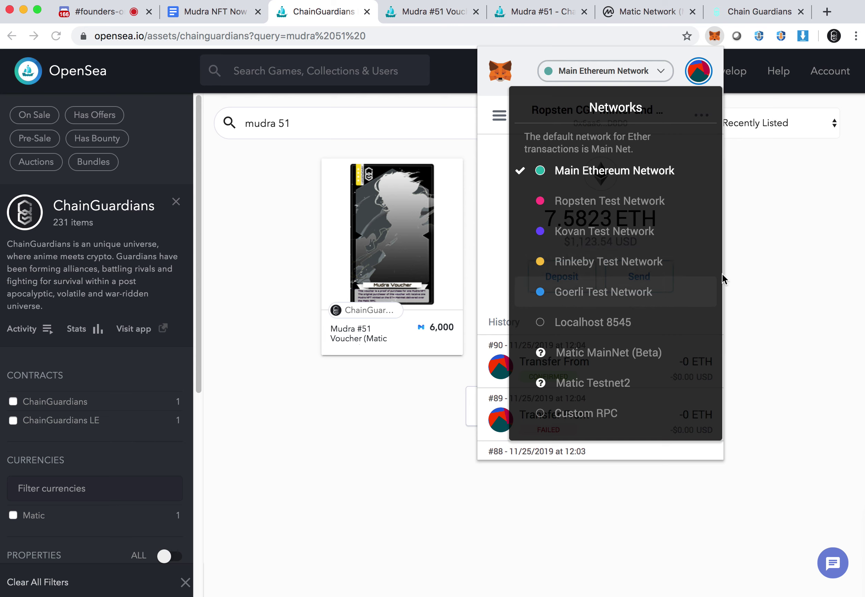
right_click(755, 240)
click(765, 218)
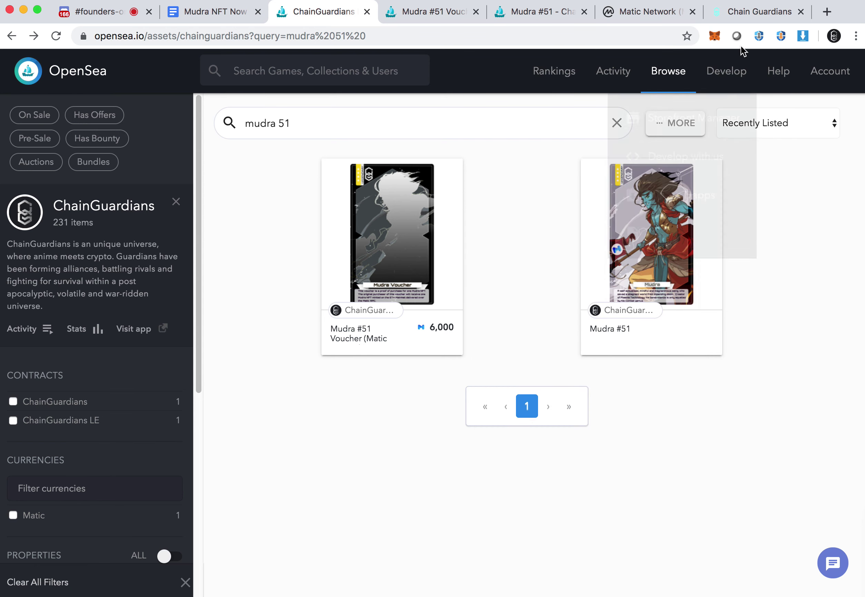